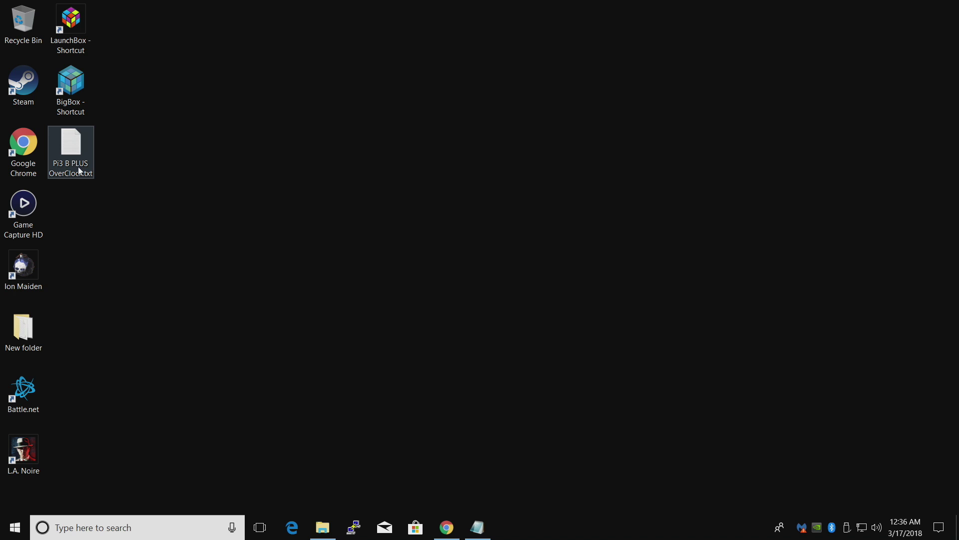
Restore the overclock notes and highlight the max-frequency, sysbench install and prime benchmark commands.
left_click(478, 527)
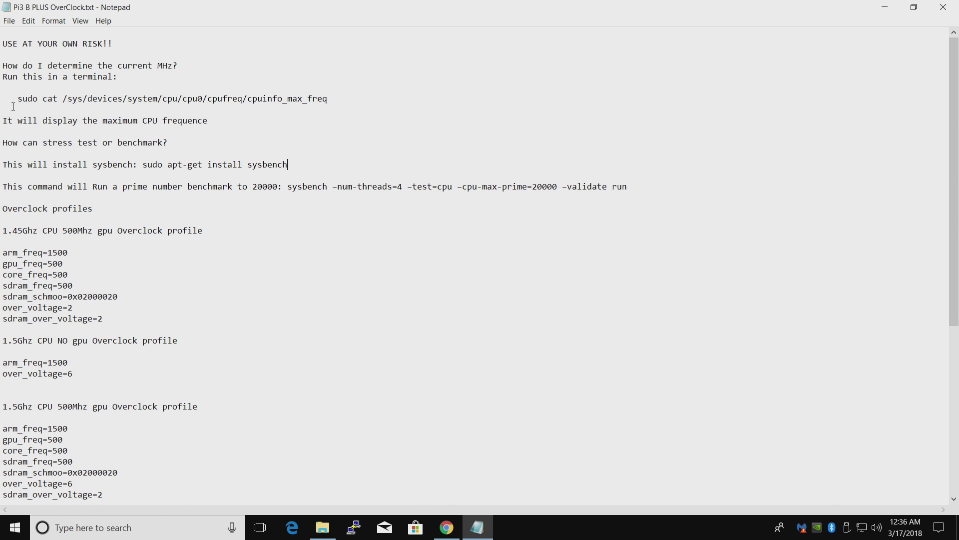
left_click_drag(18, 99, 349, 103)
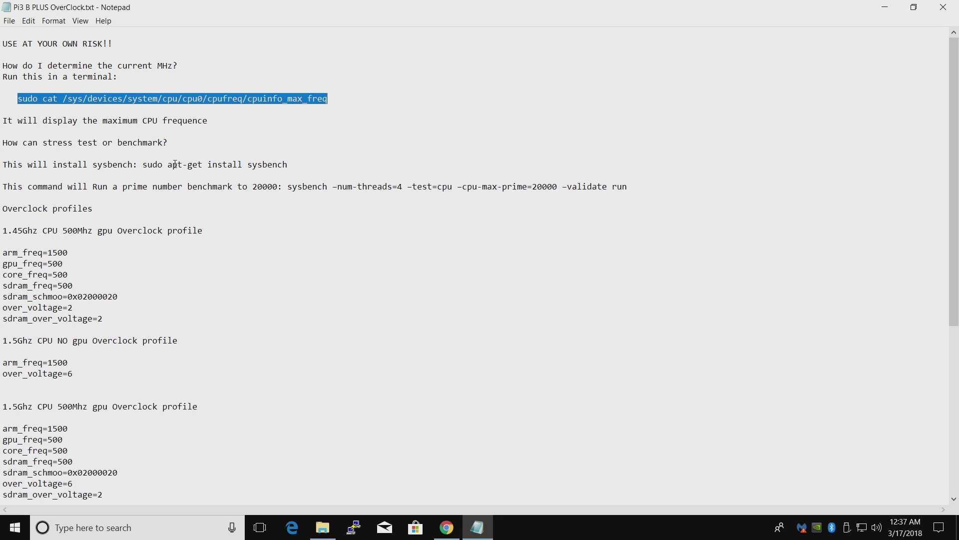
left_click_drag(144, 165, 308, 170)
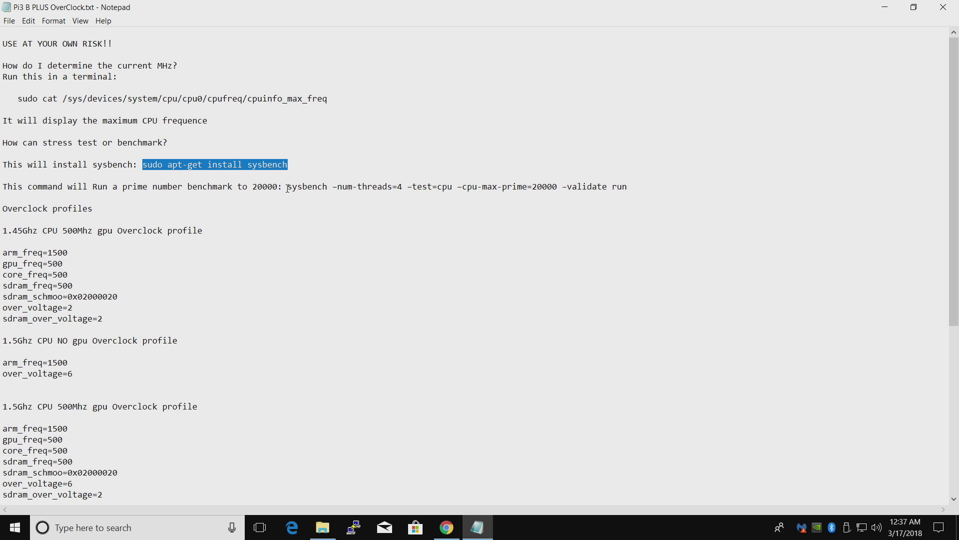
left_click_drag(288, 188, 640, 186)
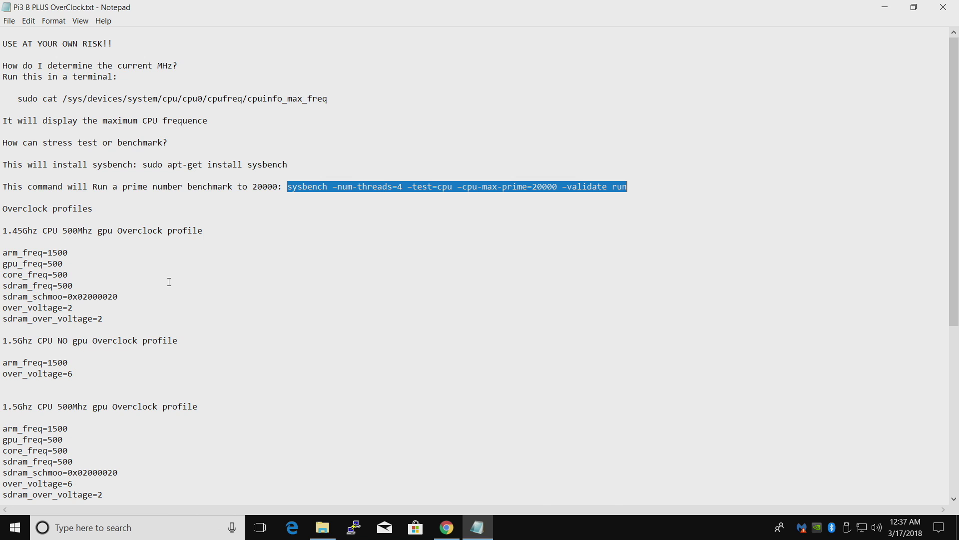
scroll(169, 281, "down", 2)
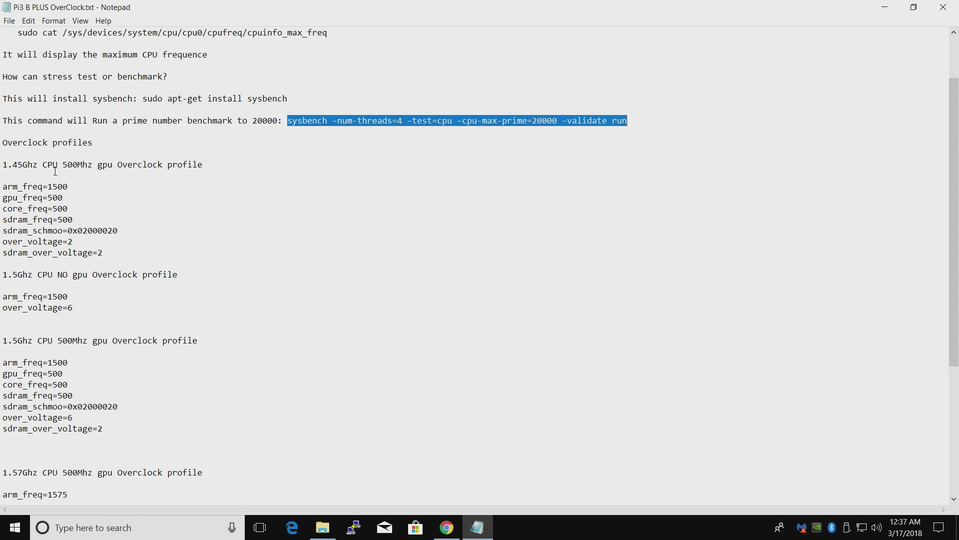
Highlight the 1.45Ghz, 1.57Ghz (over_voltage=6) and 1.6Ghz overclock profile lines.
left_click_drag(103, 252, 2, 186)
scroll(213, 260, "down", 4)
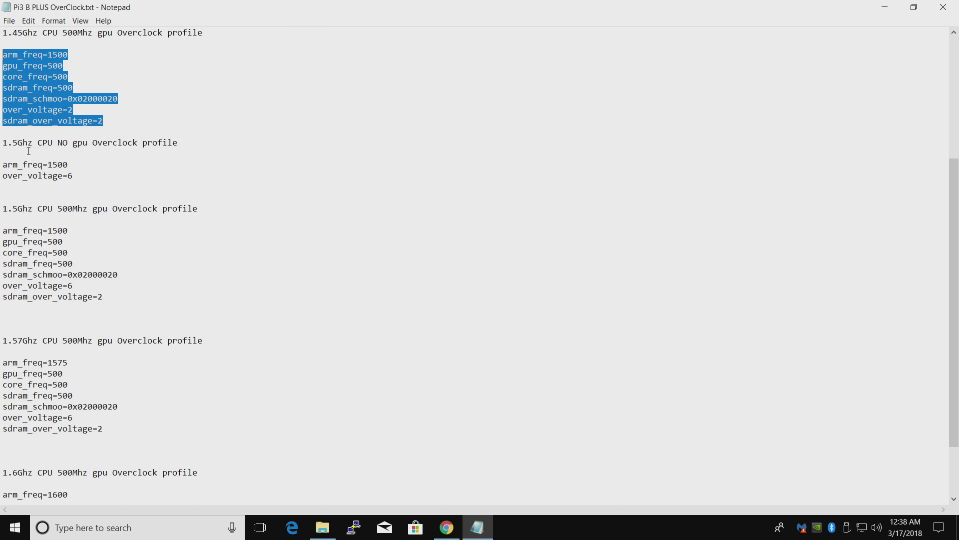
left_click(29, 151)
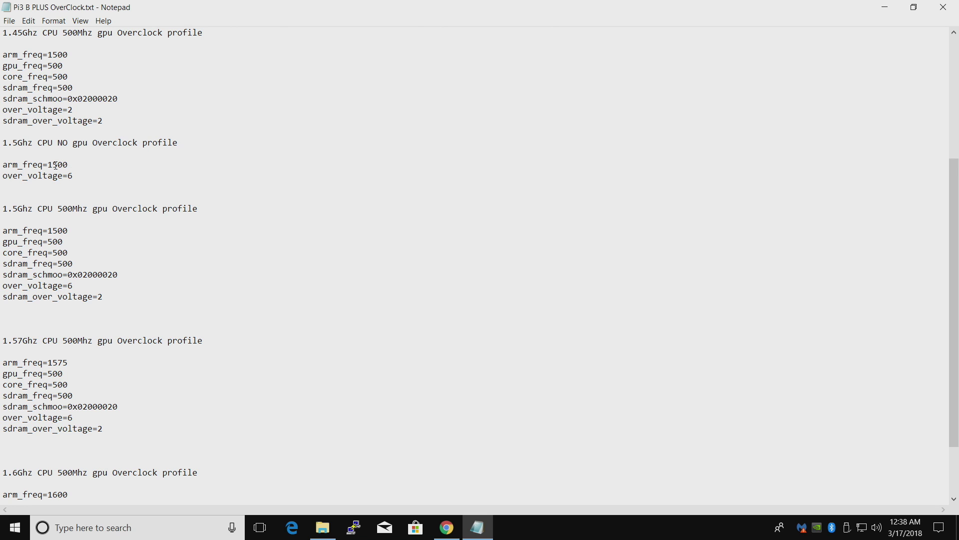
left_click(80, 166)
scroll(87, 195, "down", 2)
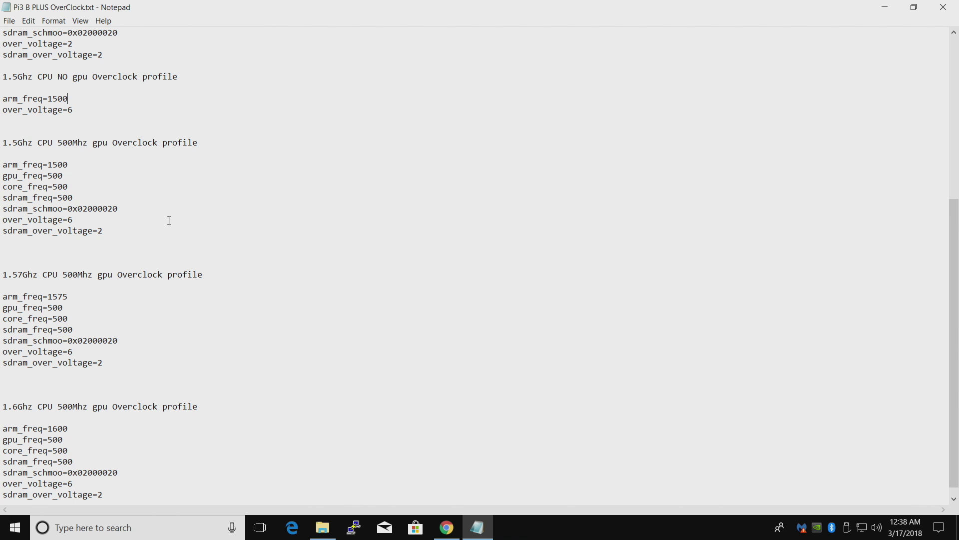
scroll(169, 220, "down", 1)
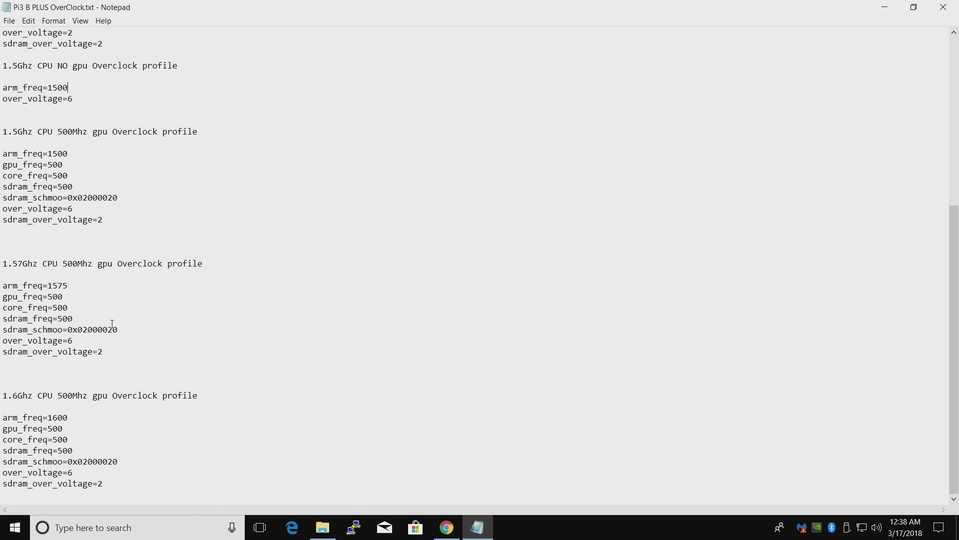
double_click(37, 340)
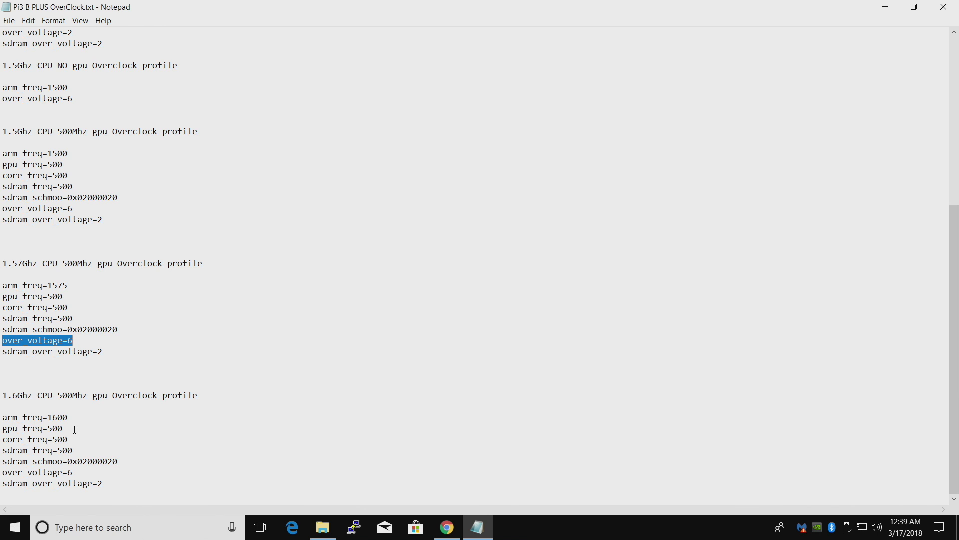
left_click_drag(116, 489, 3, 418)
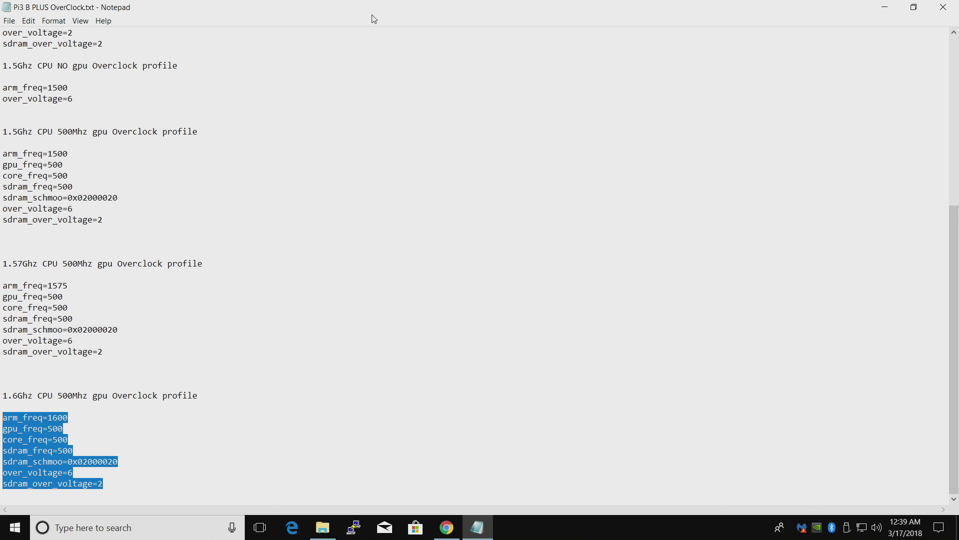
Snap the overclock notes window to the left half of the screen.
left_click_drag(212, 16, 1, 80)
left_click(200, 180)
scroll(197, 298, "down", 1)
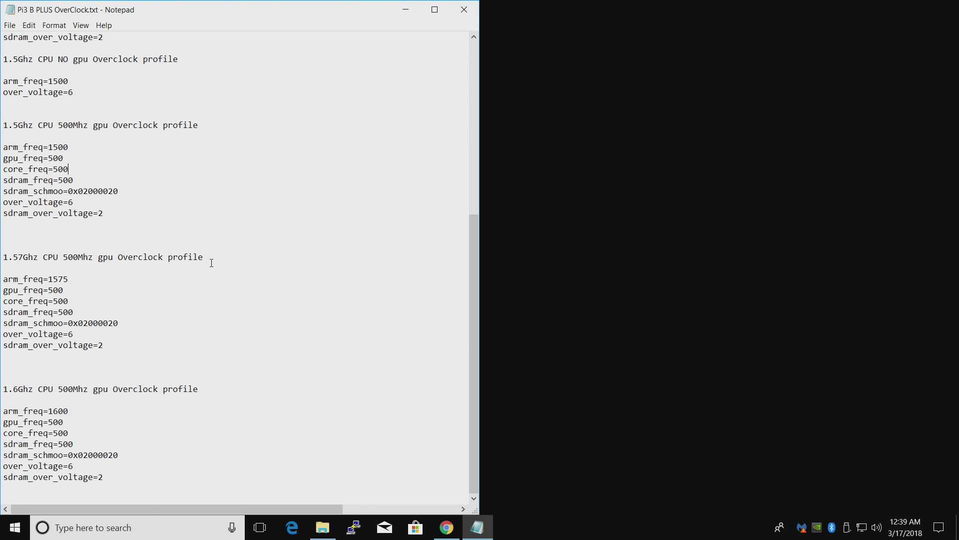
Download the 32-bit Notepad++ installer from the Notepad++ download page in Chrome.
left_click(447, 527)
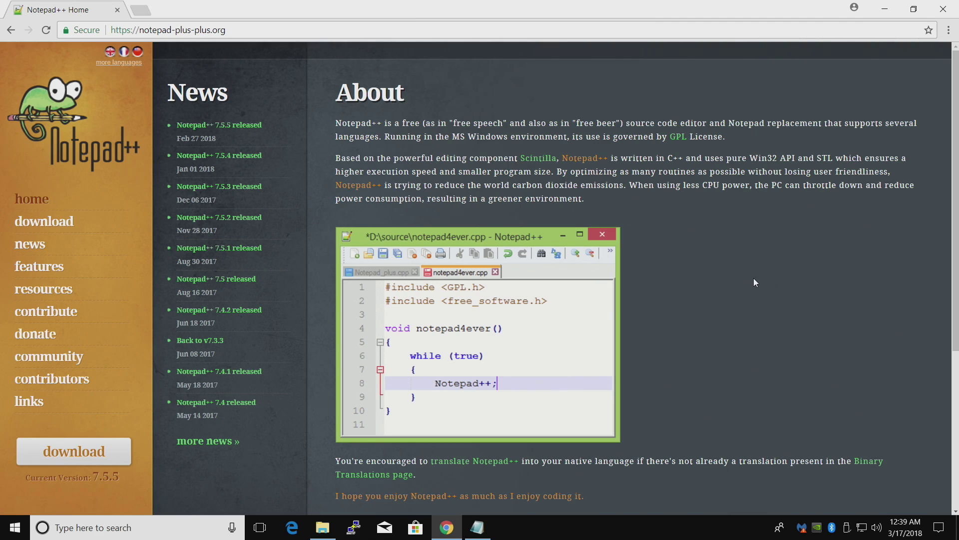
left_click(50, 223)
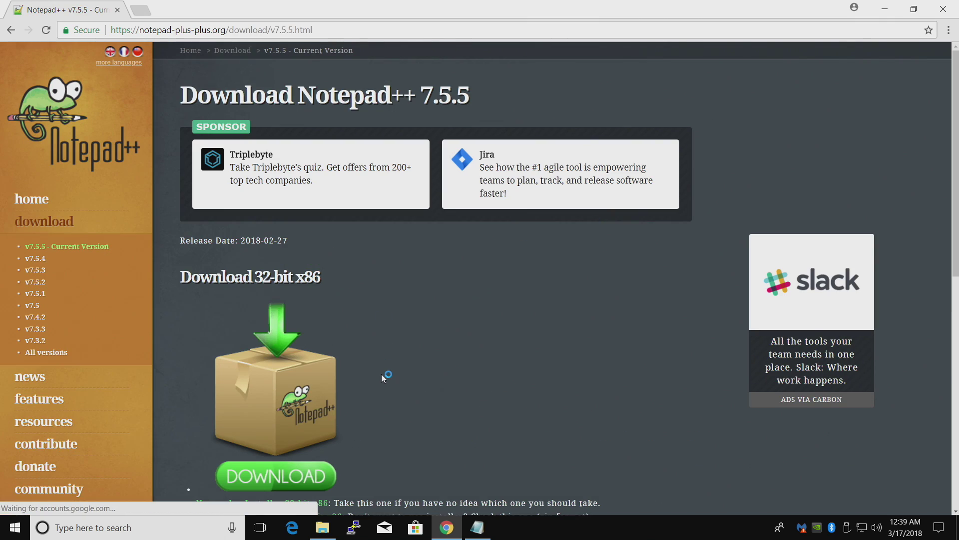
scroll(382, 374, "down", 5)
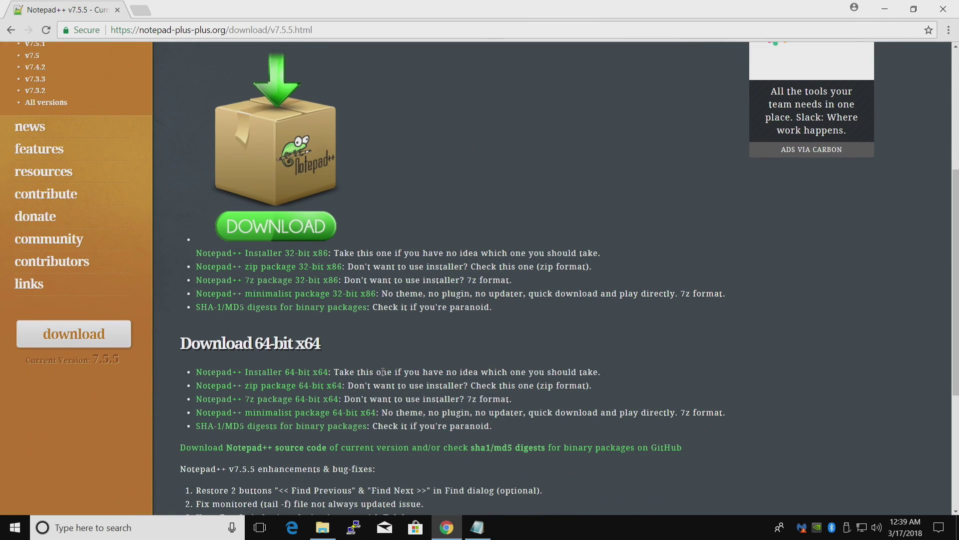
left_click(278, 257)
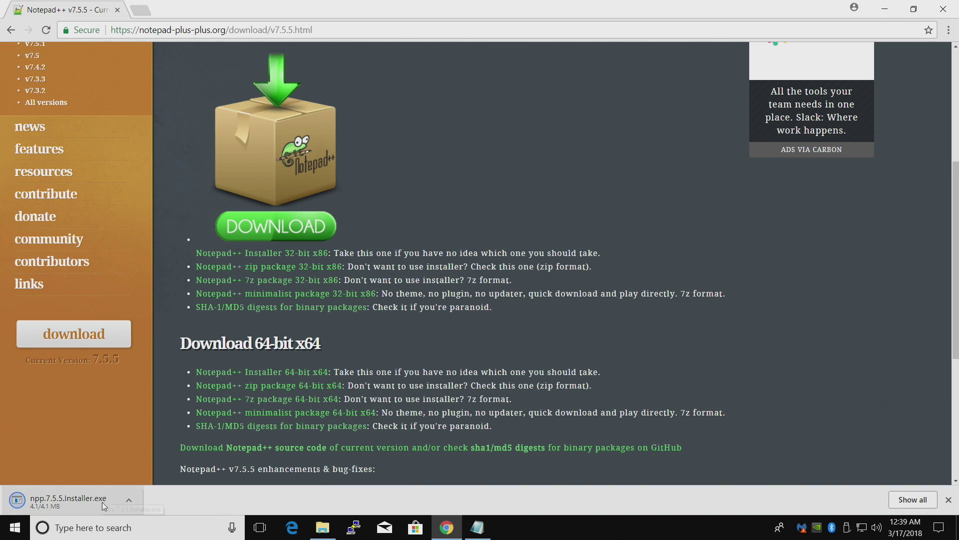
Install Notepad++ 7.5.5 in English with default components, without launching it afterwards.
left_click(58, 498)
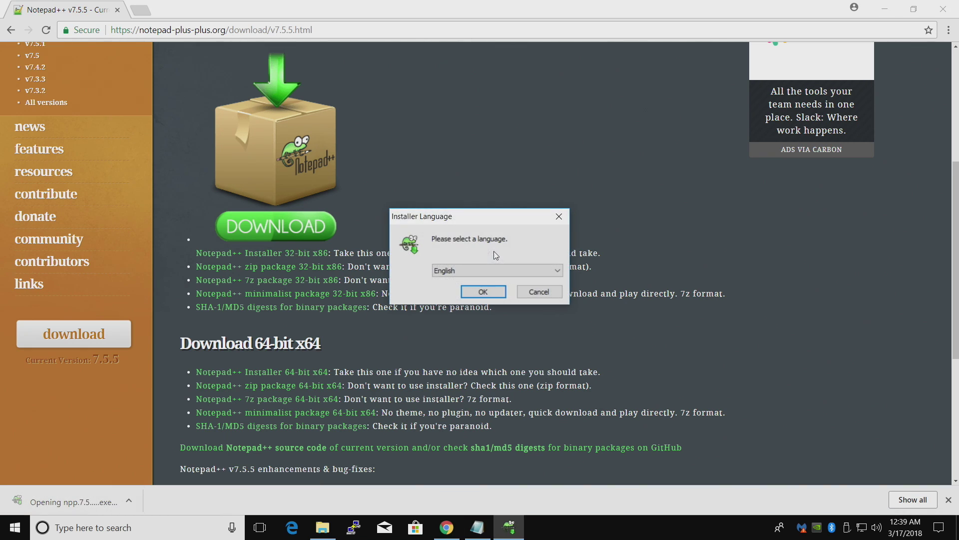
key("Return")
left_click(549, 364)
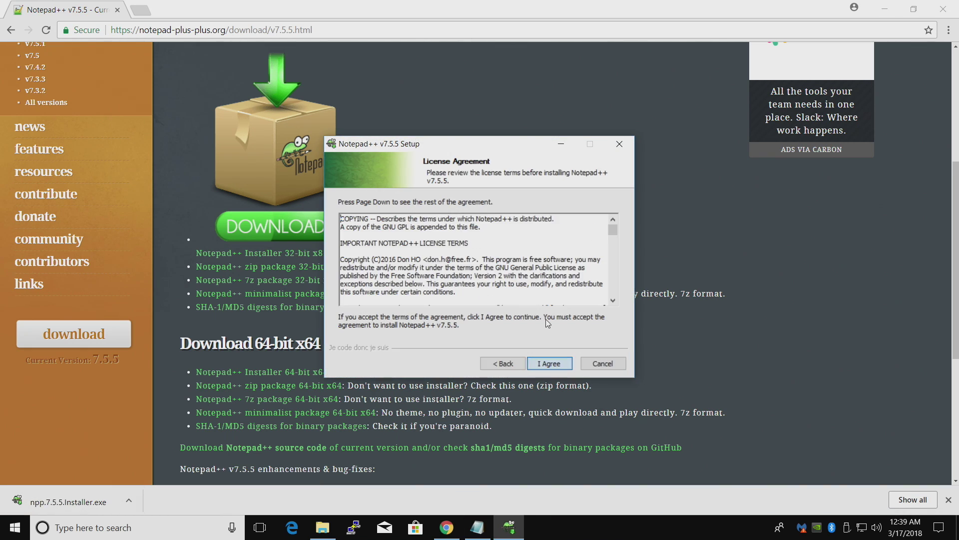
left_click(550, 364)
left_click(549, 363)
left_click(441, 249)
left_click(549, 363)
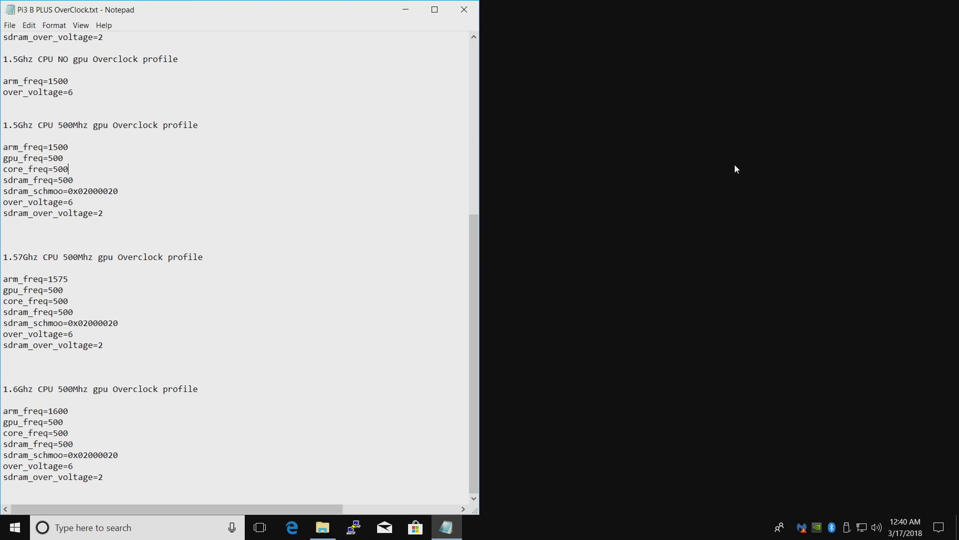
Open config.txt on the boot (F:) drive using Edit with Notepad++.
left_click(323, 528)
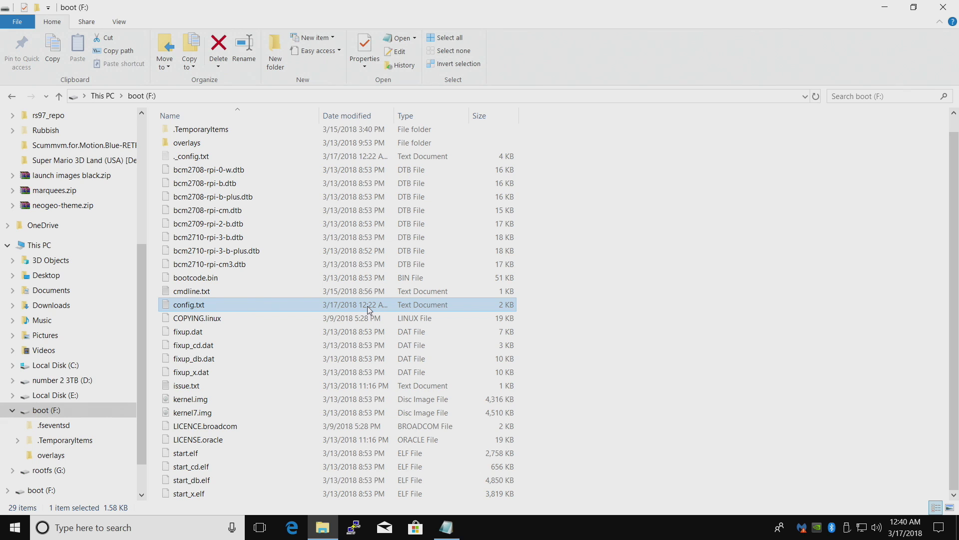
right_click(208, 307)
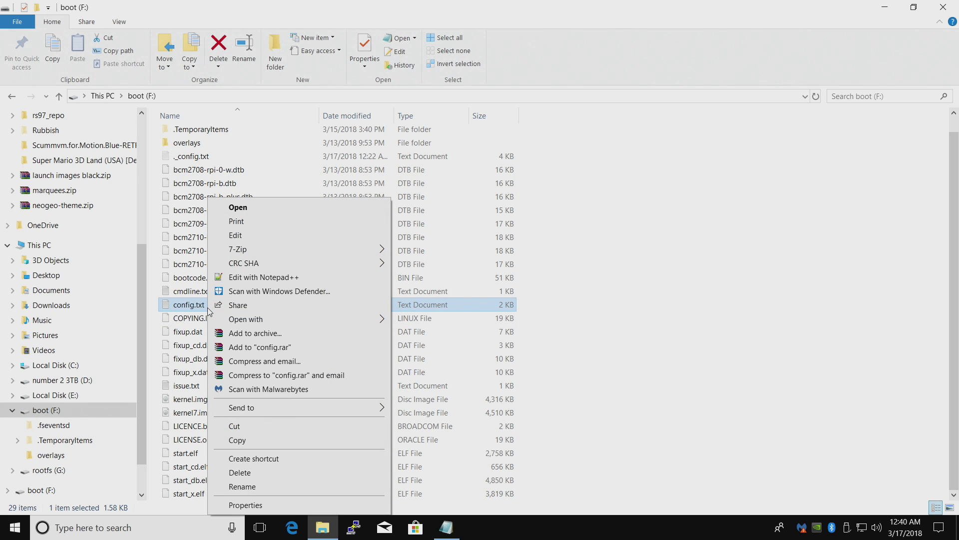
left_click(265, 282)
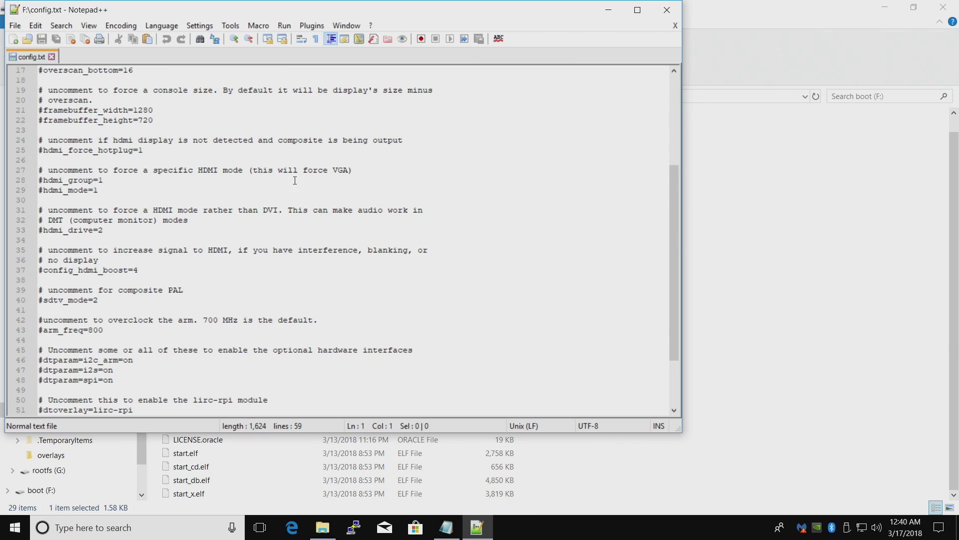
Close File Explorer, snap config.txt to the right half, and go below #arm_freq=800.
left_click(944, 7)
left_click_drag(508, 9, 955, 147)
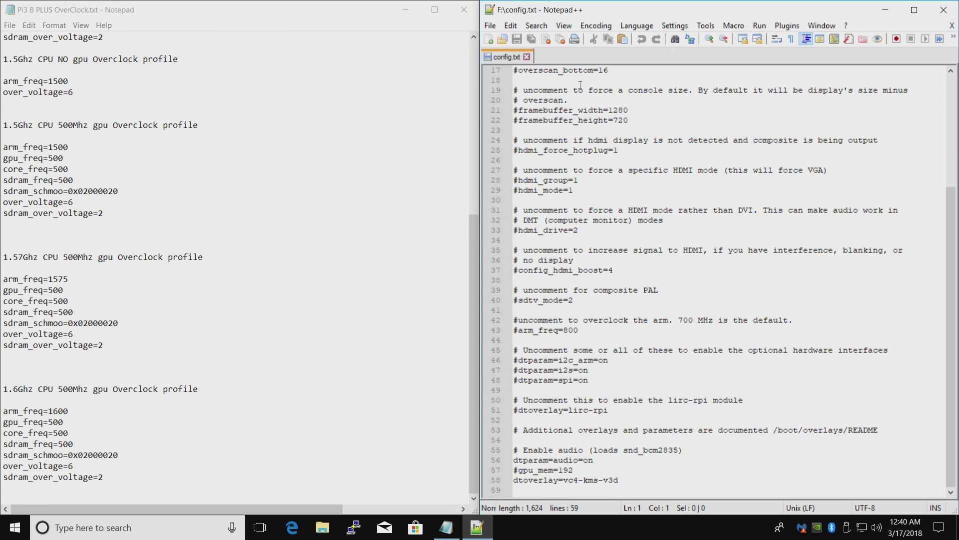
scroll(567, 86, "up", 5)
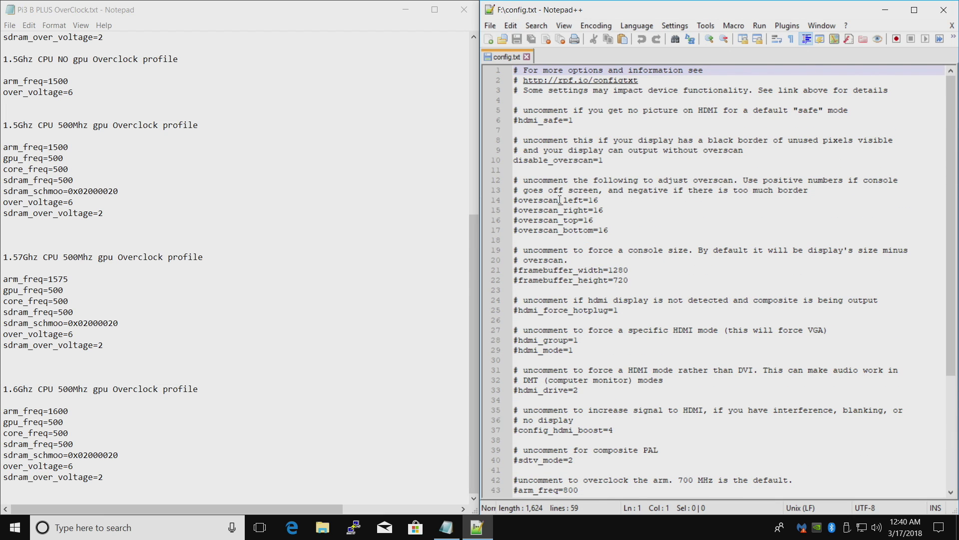
scroll(562, 192, "down", 5)
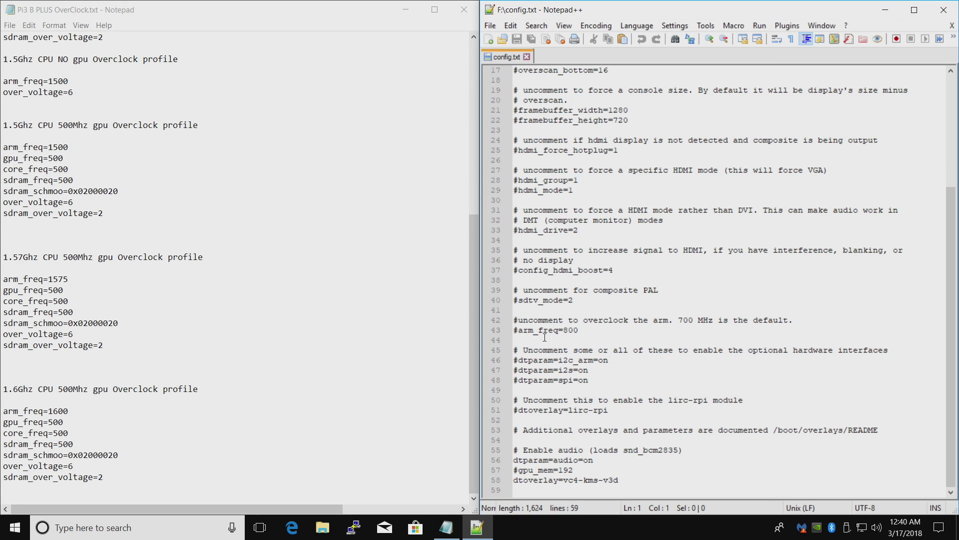
left_click(519, 331)
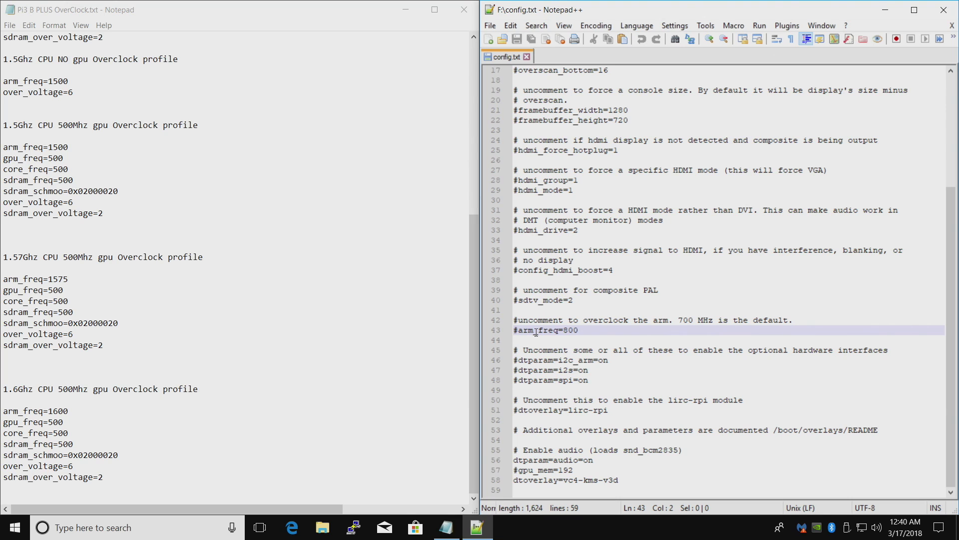
left_click(569, 341)
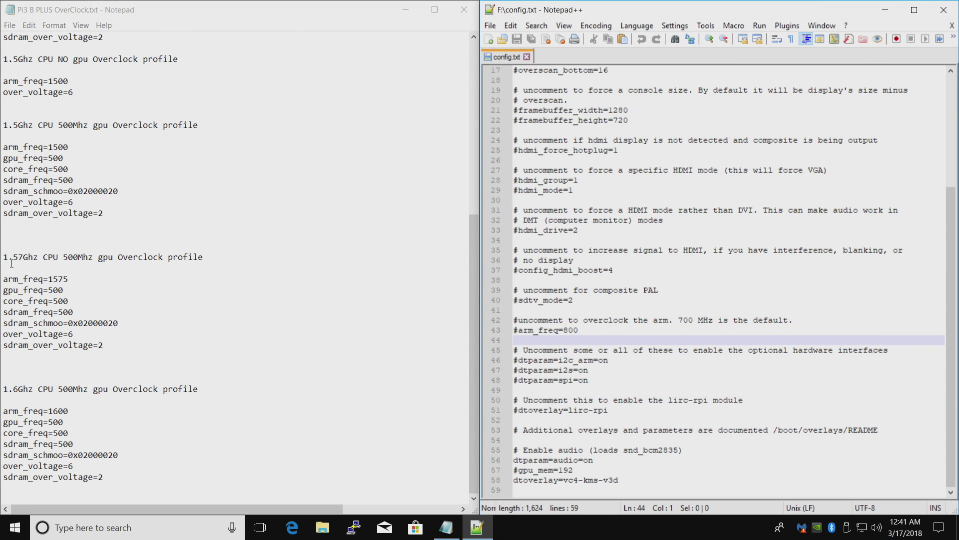
Copy the 1.57Ghz profile lines from the notes and paste them below #arm_freq=800.
left_click_drag(2, 279, 138, 364)
right_click(67, 321)
left_click(108, 352)
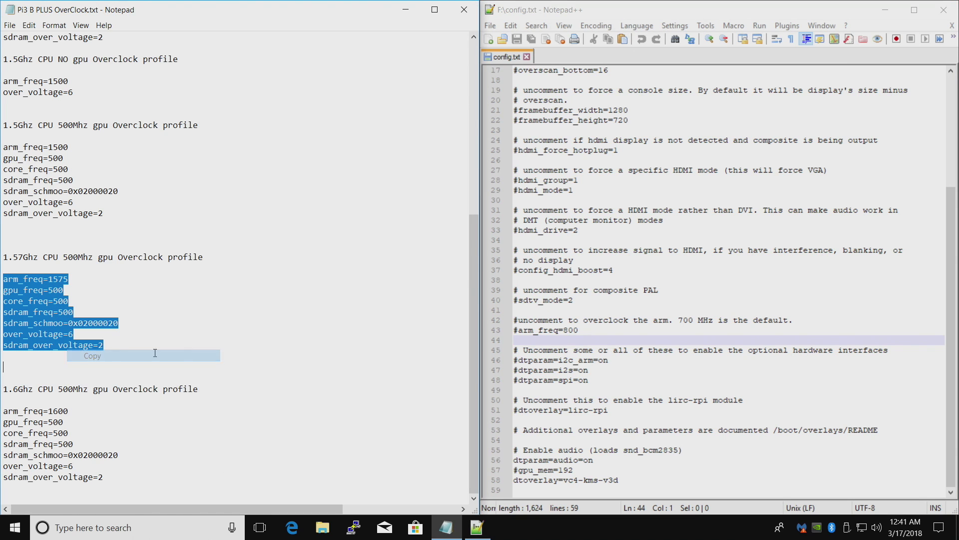
right_click(534, 339)
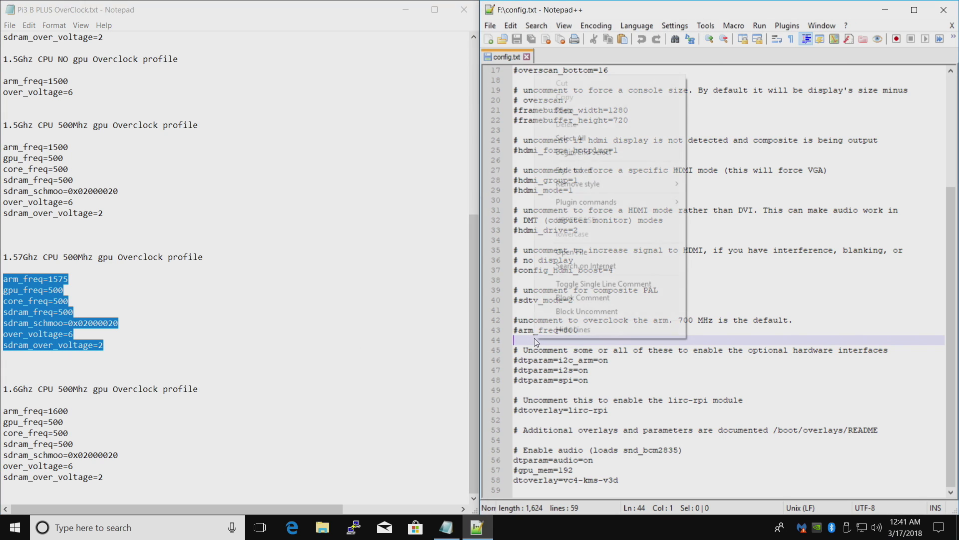
left_click(601, 107)
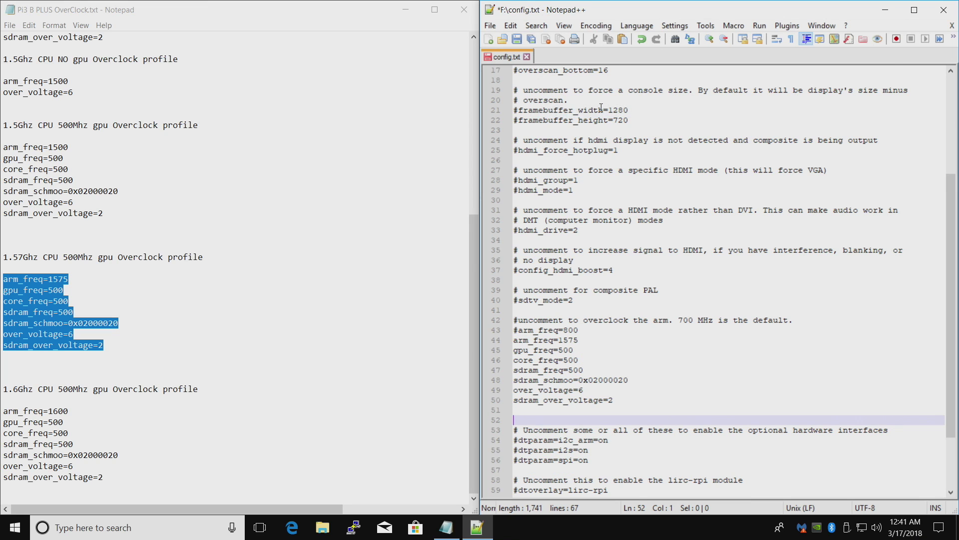
left_click(621, 361)
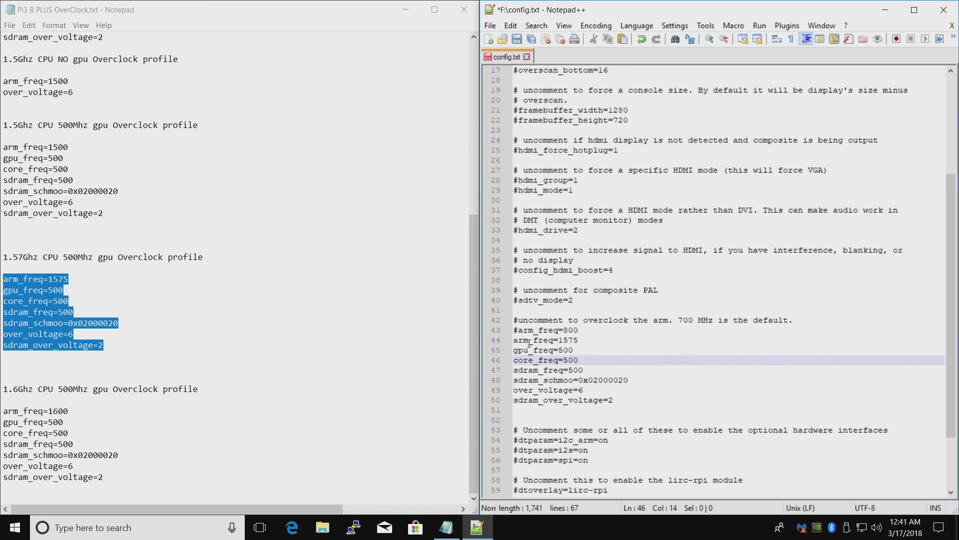
Save config.txt and select the seven pasted overclock lines.
left_click(495, 26)
left_click(506, 125)
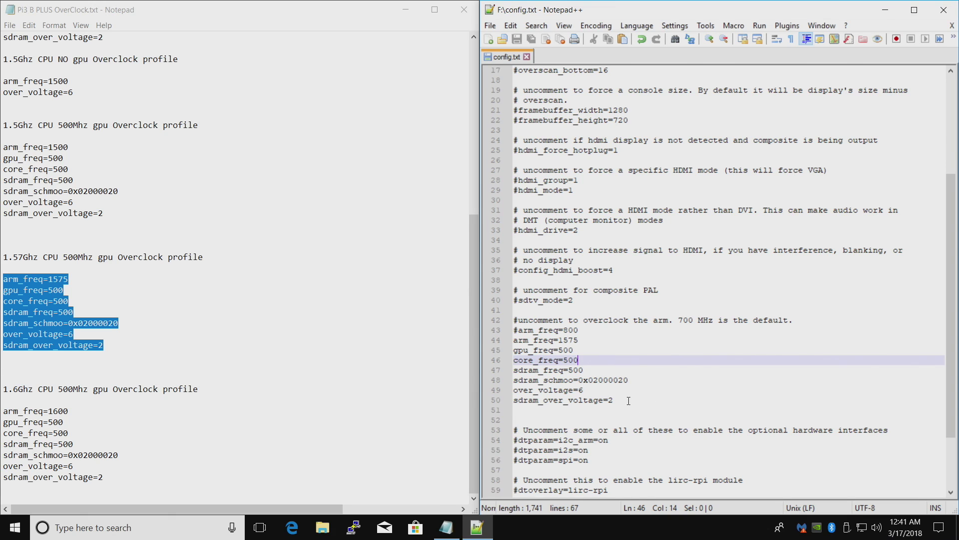
left_click_drag(629, 401, 504, 342)
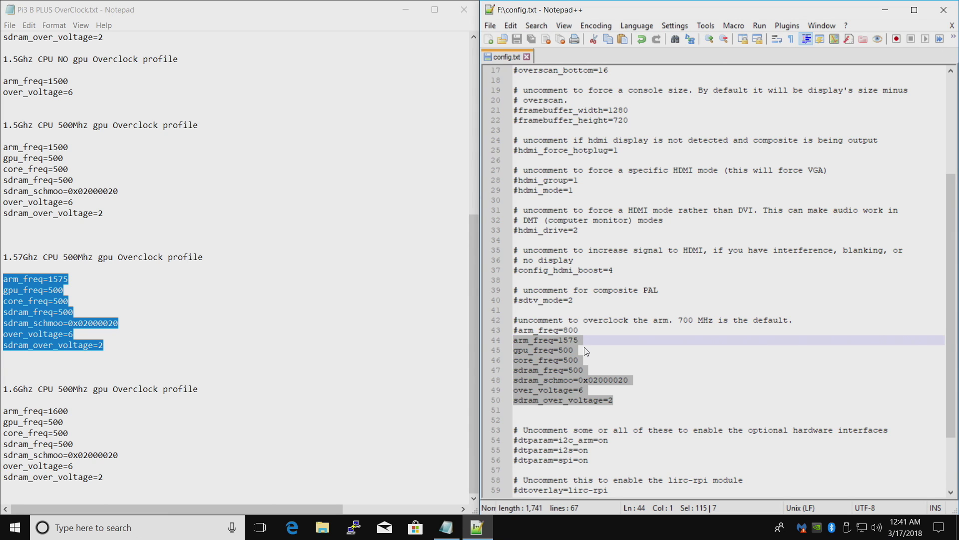
left_click(491, 28)
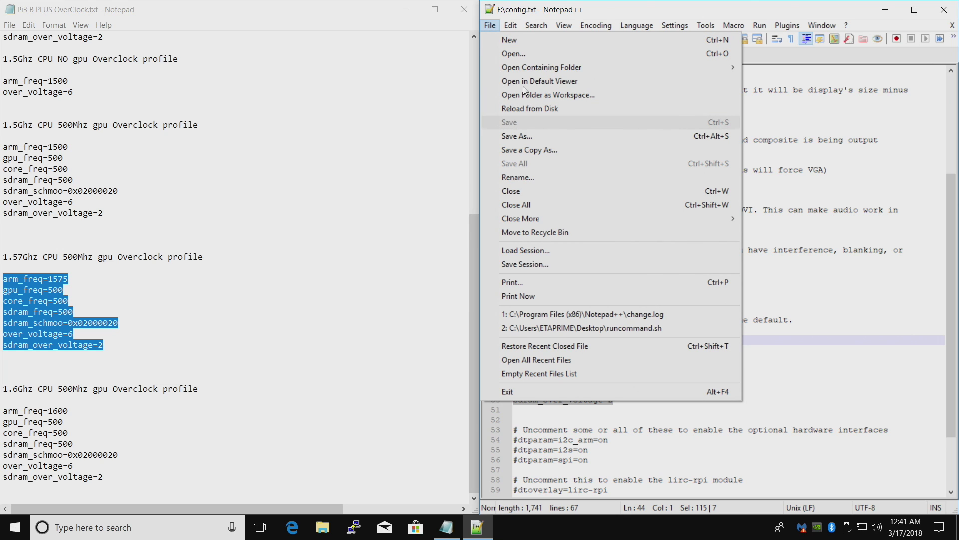
Dismiss the File menu and close both Notepad++ and Notepad.
key("Escape")
left_click(947, 12)
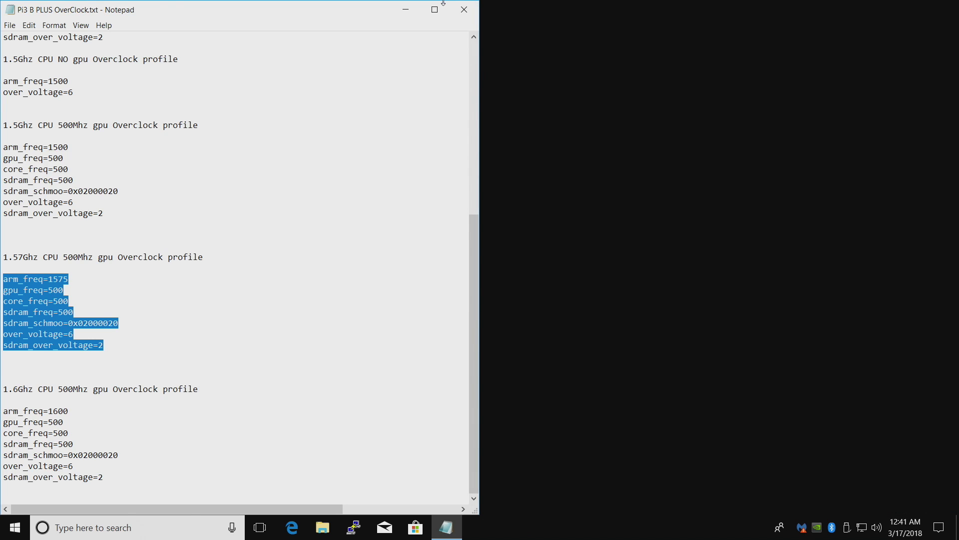
left_click(464, 10)
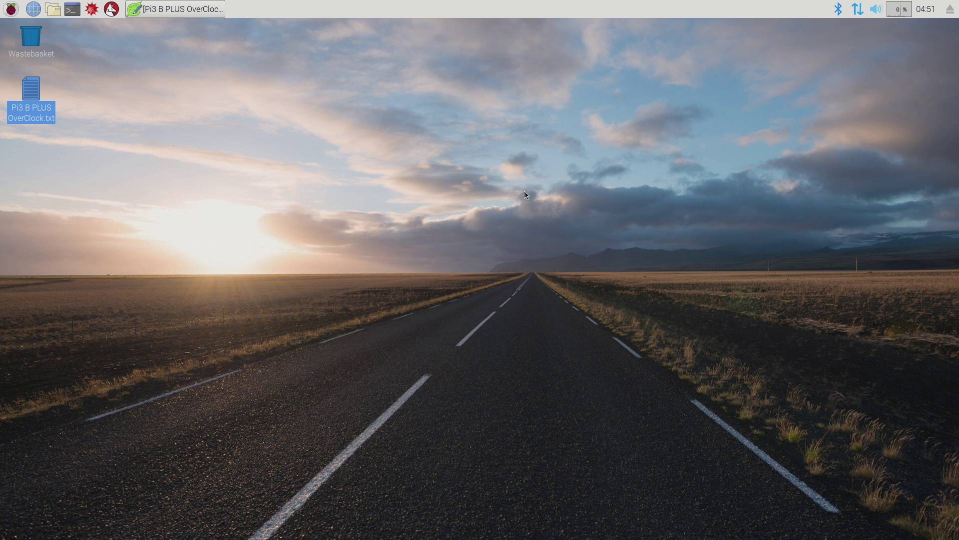
Open LXTerminal and the Pi3 B PLUS OverClock.txt notes, arranging both windows.
left_click(74, 10)
left_click_drag(365, 183, 641, 65)
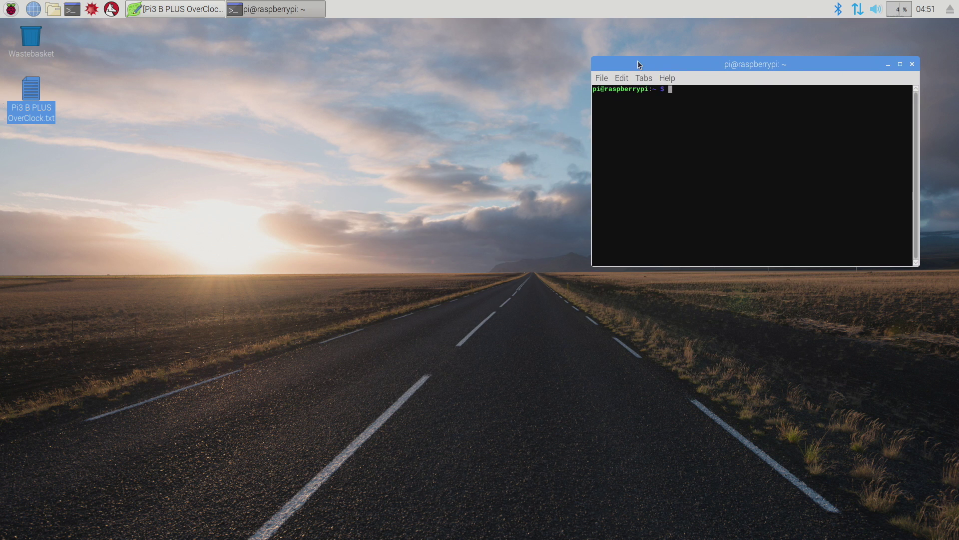
double_click(38, 98)
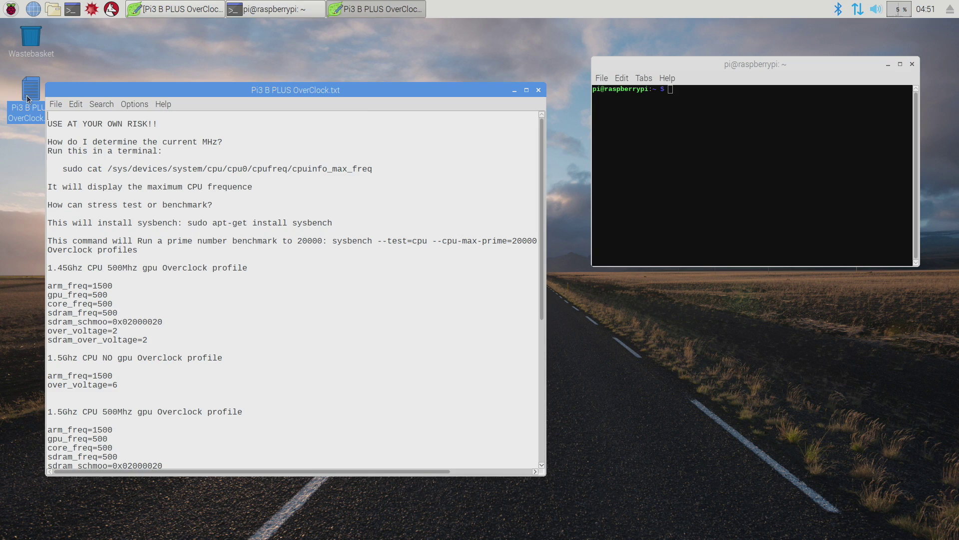
left_click_drag(158, 92, 155, 68)
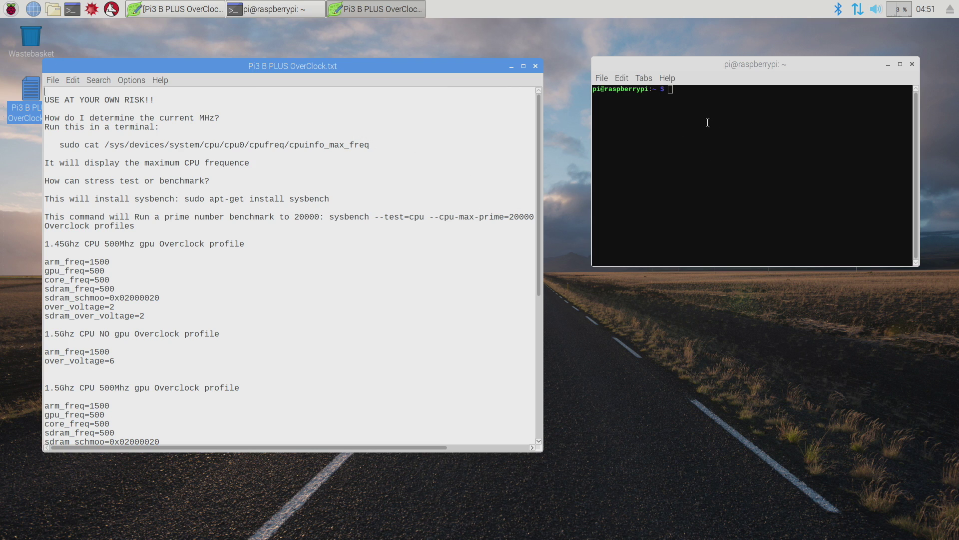
Run the notes' sudo cat cpuinfo_max_freq command in the terminal, reporting 1400000.
left_click_drag(370, 145, 55, 145)
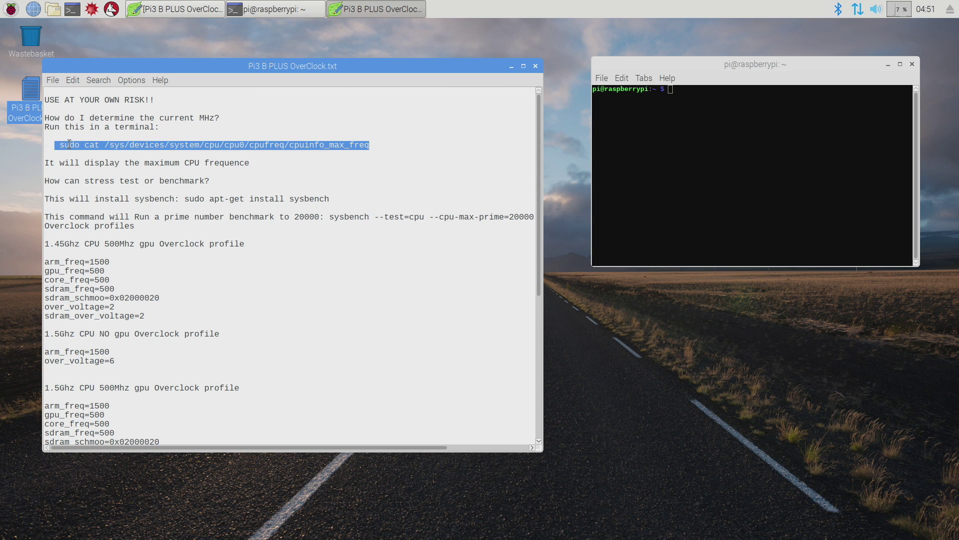
right_click(69, 144)
left_click(97, 165)
right_click(685, 94)
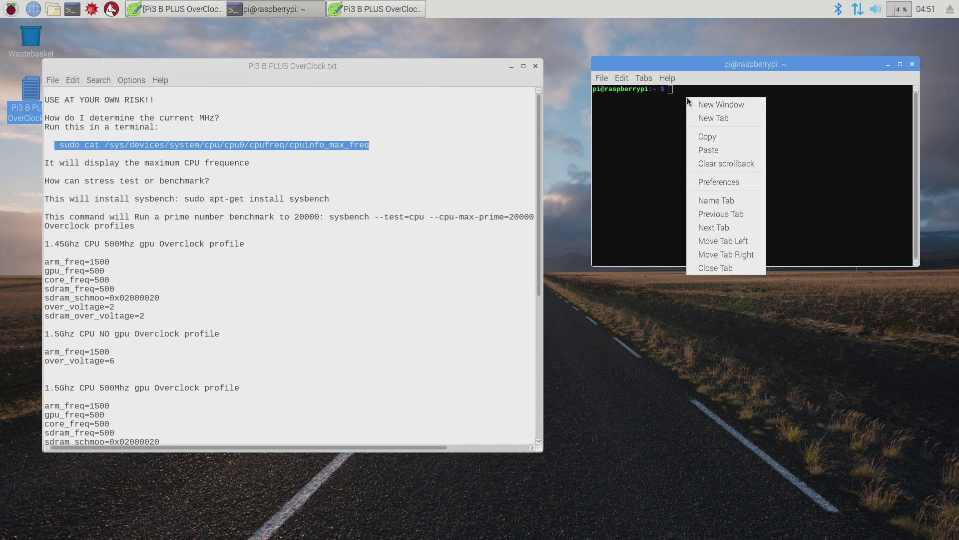
left_click(725, 150)
key("Return")
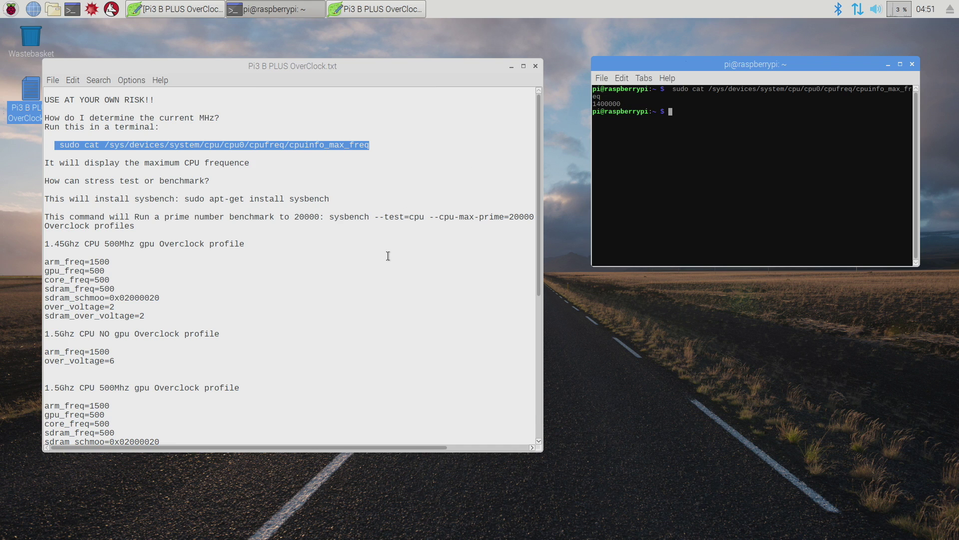
Paste the sysbench prime benchmark command into the terminal, finishing in 79.7754s total.
scroll(388, 256, "down", 1)
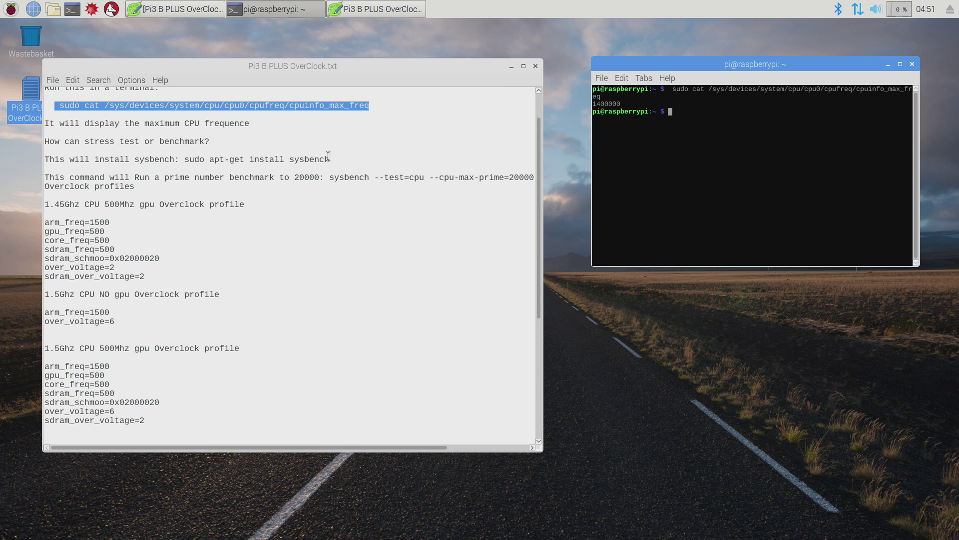
left_click_drag(331, 178, 547, 177)
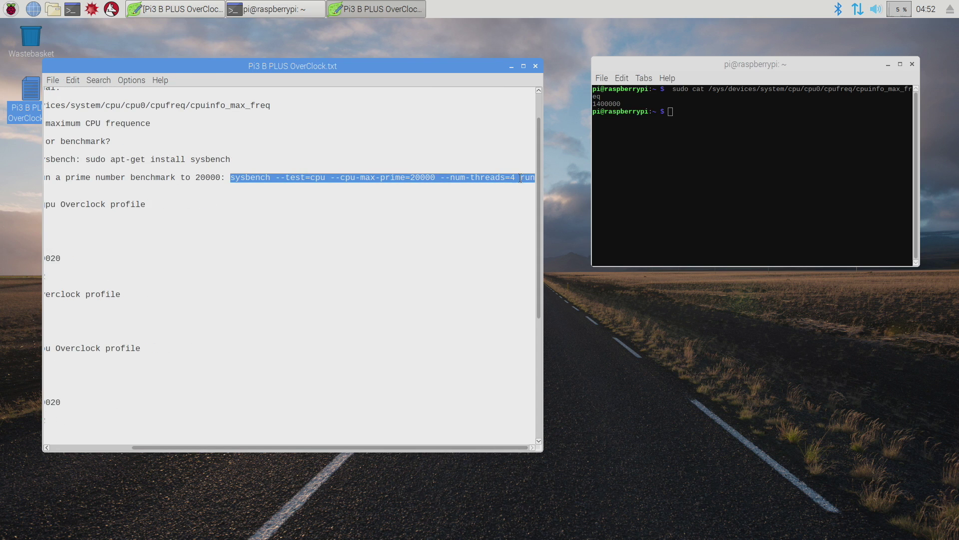
right_click(520, 177)
left_click(541, 193)
left_click(707, 114)
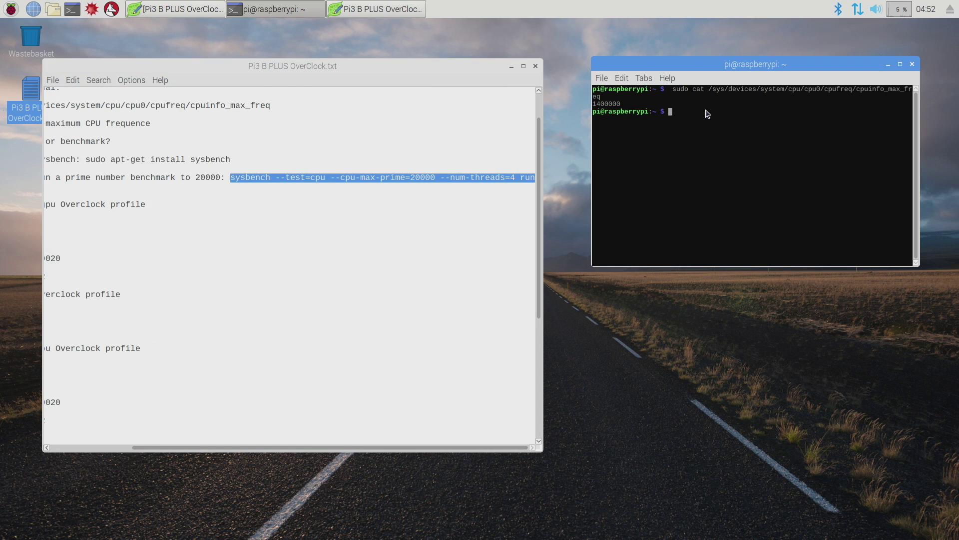
right_click(708, 114)
left_click(732, 163)
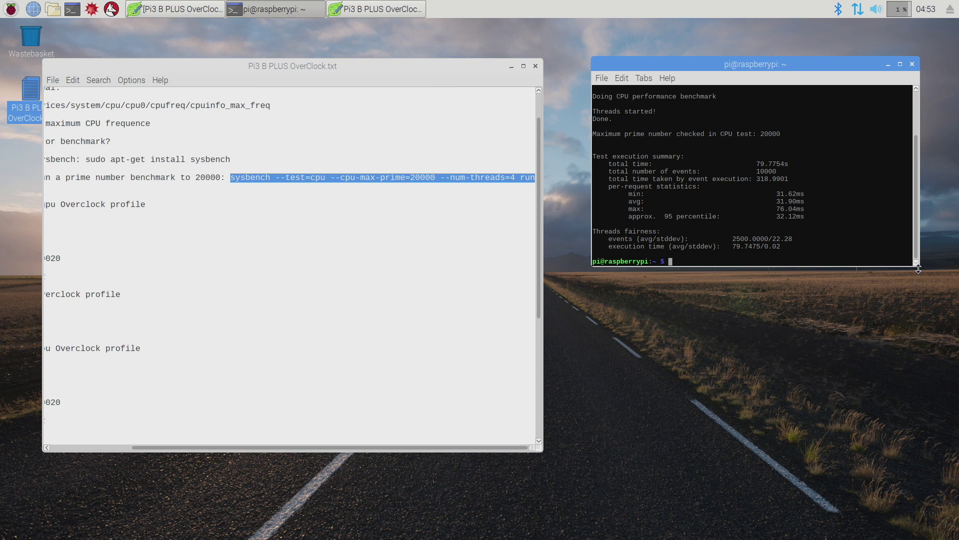
Enlarge the terminal window and highlight the 1.57Ghz profile's seven lines in the notes.
left_click_drag(920, 267, 920, 443)
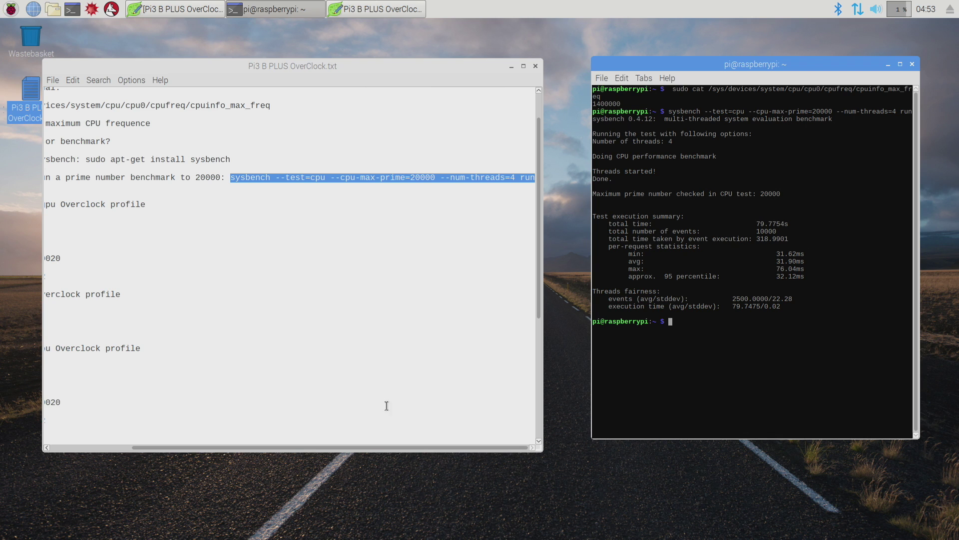
left_click_drag(349, 447, 184, 431)
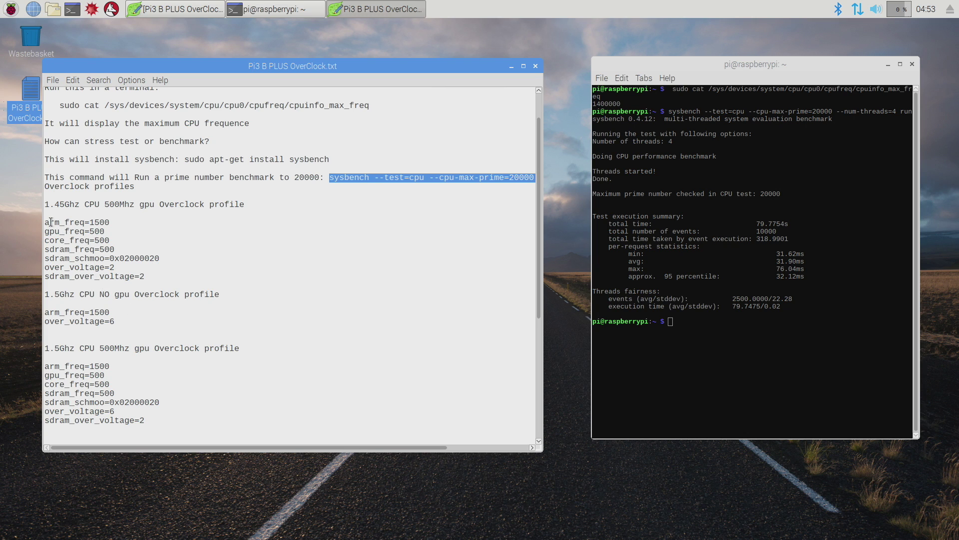
scroll(55, 225, "down", 8)
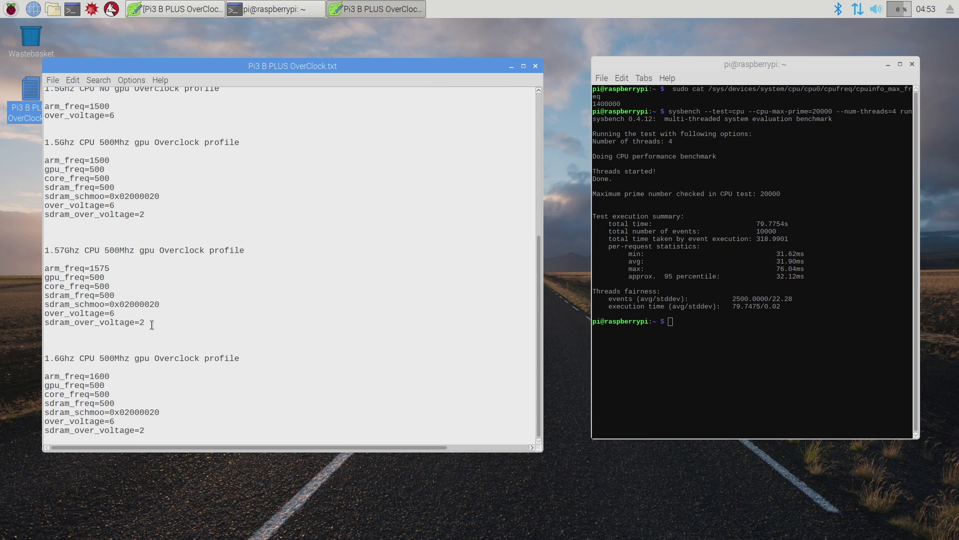
left_click_drag(152, 325, 40, 268)
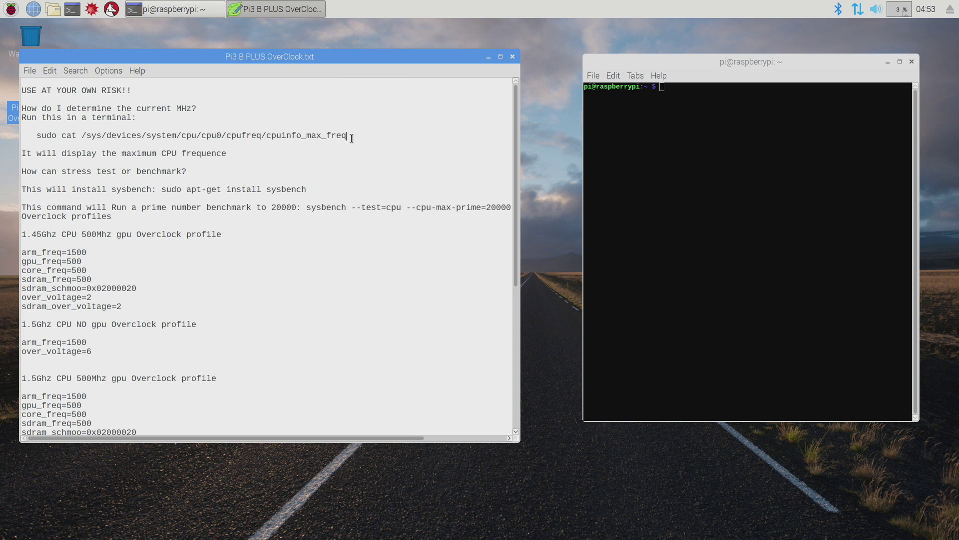
Rerun the sudo cat cpuinfo_max_freq command, now reporting 1575000.
left_click_drag(352, 137, 38, 137)
right_click(40, 140)
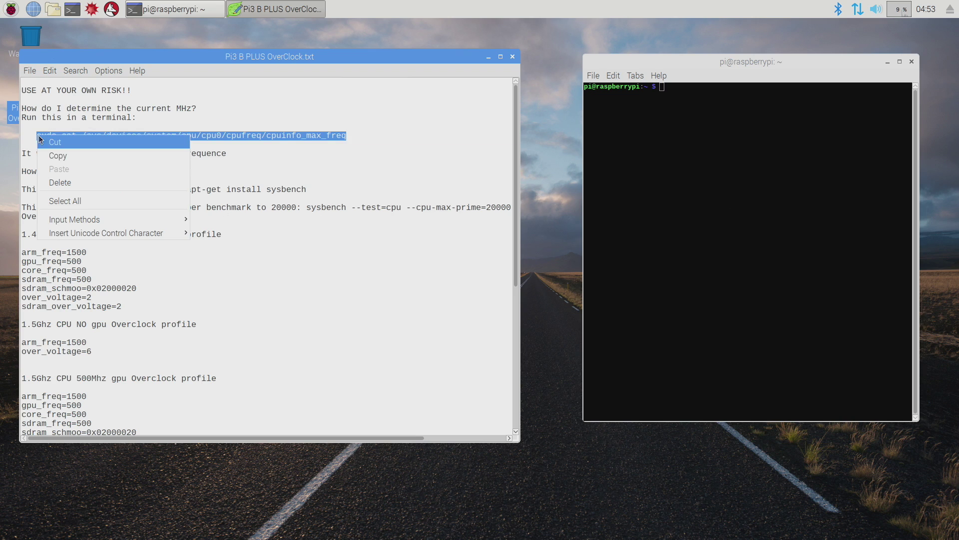
left_click(58, 156)
right_click(726, 89)
left_click(750, 143)
key("Return")
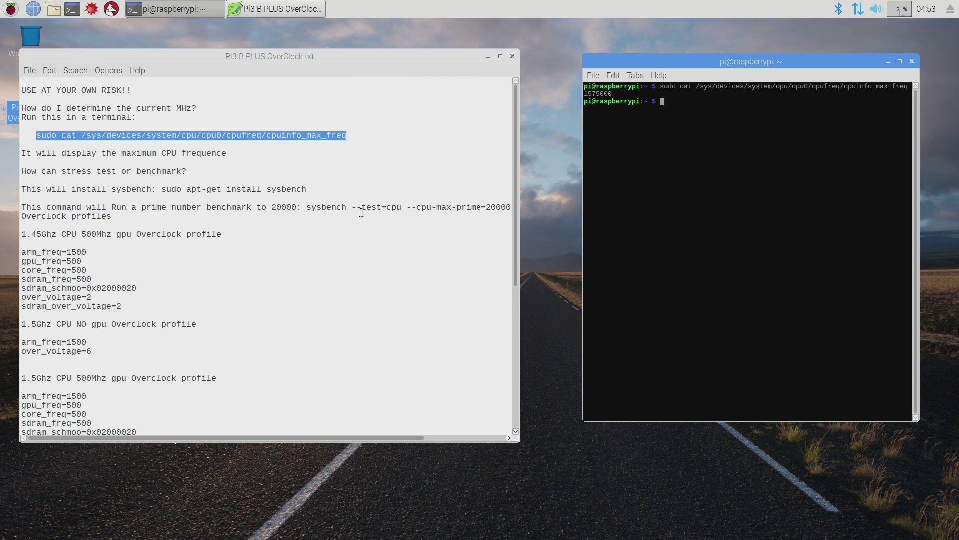
Rerun the sysbench prime benchmark at the overclocked speed, finishing in 70.8373s.
left_click(307, 208)
left_click_drag(306, 207, 547, 210)
right_click(499, 207)
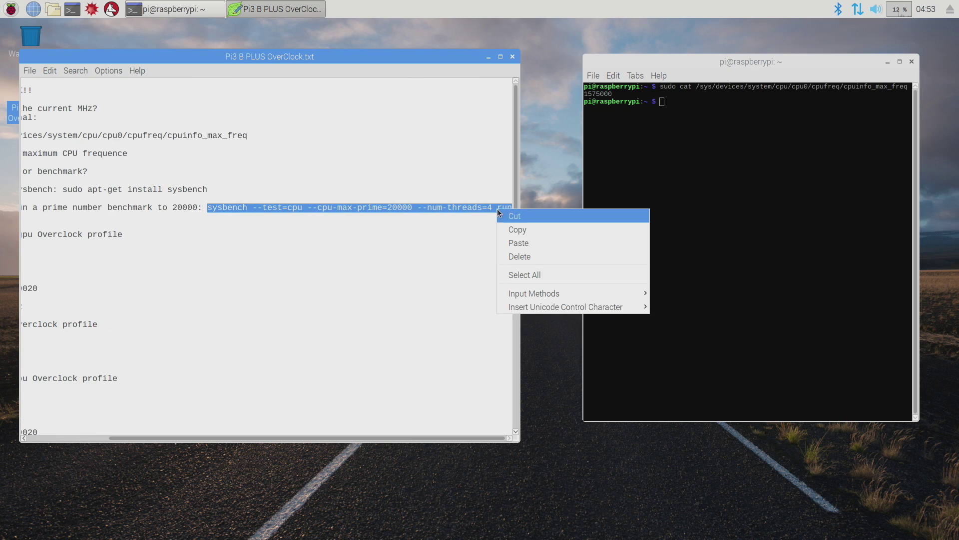
left_click(521, 227)
right_click(695, 99)
left_click(712, 149)
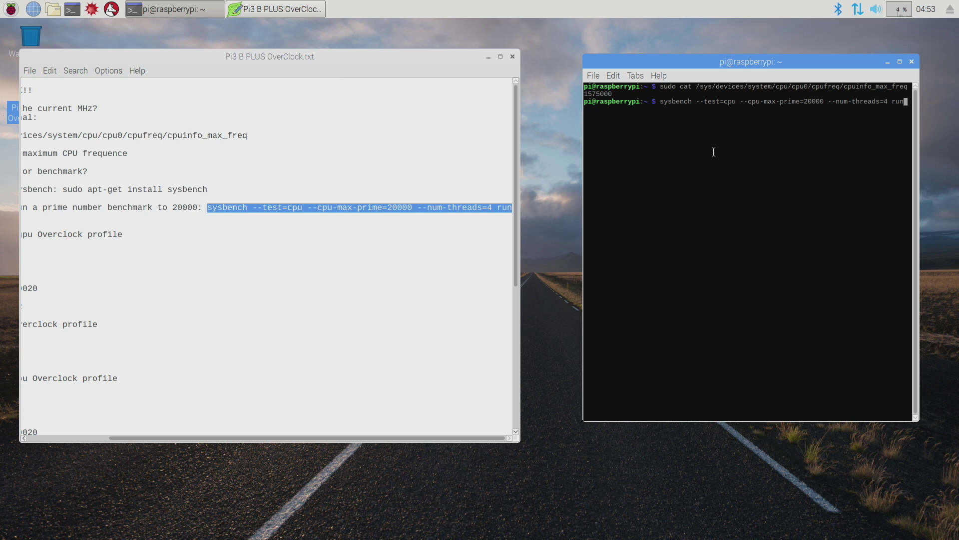
key("Return")
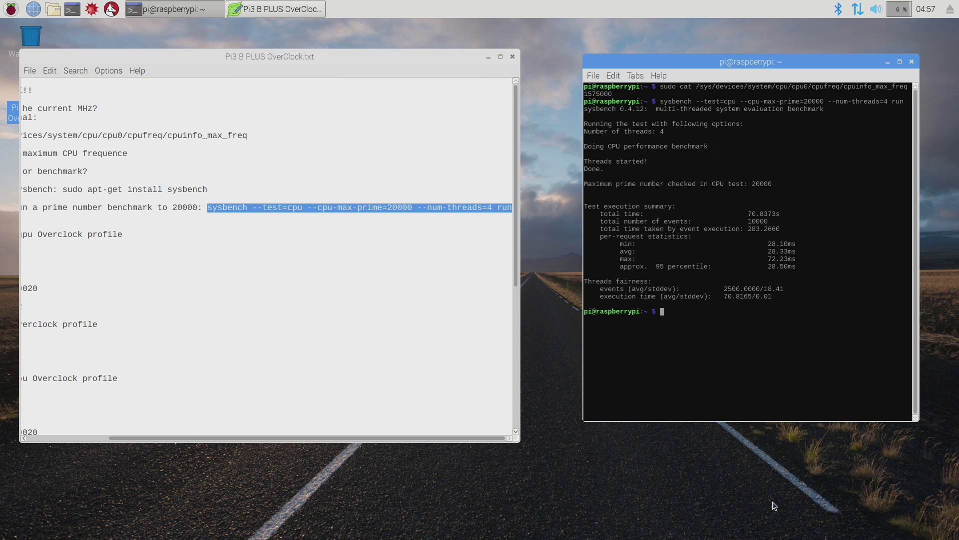